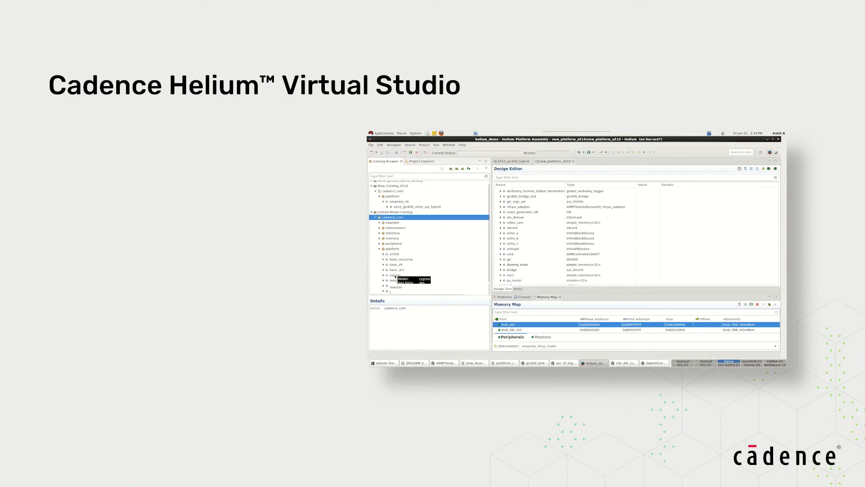
scroll(430, 223, "up", 1)
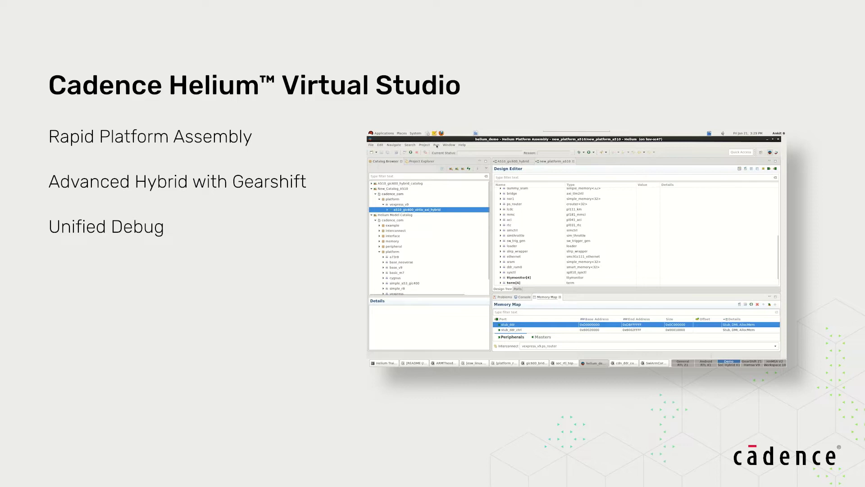
Run the new_platform_a510 design with Run Platform from the run actions list
left_click(437, 145)
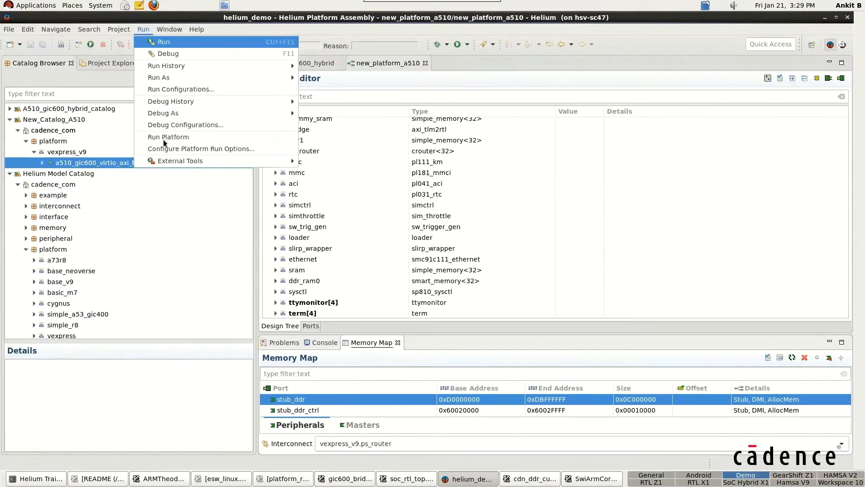
left_click(165, 143)
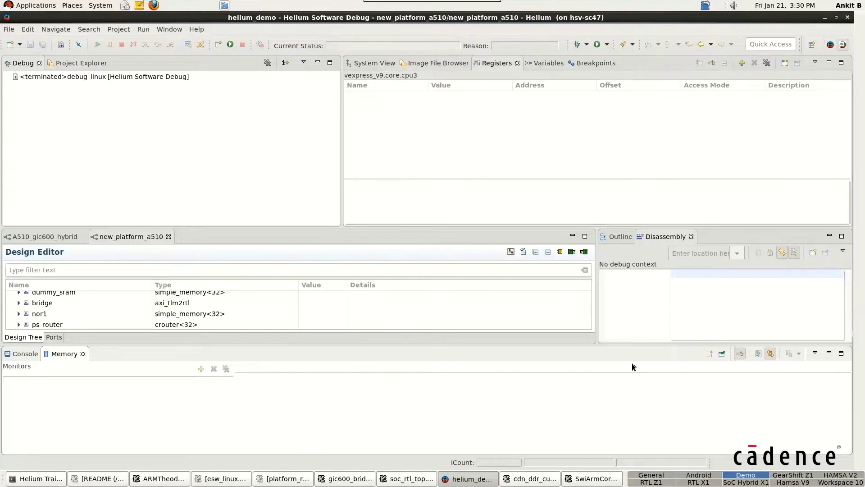
Reopen the run and launch actions list in the Software Debug perspective
left_click(142, 29)
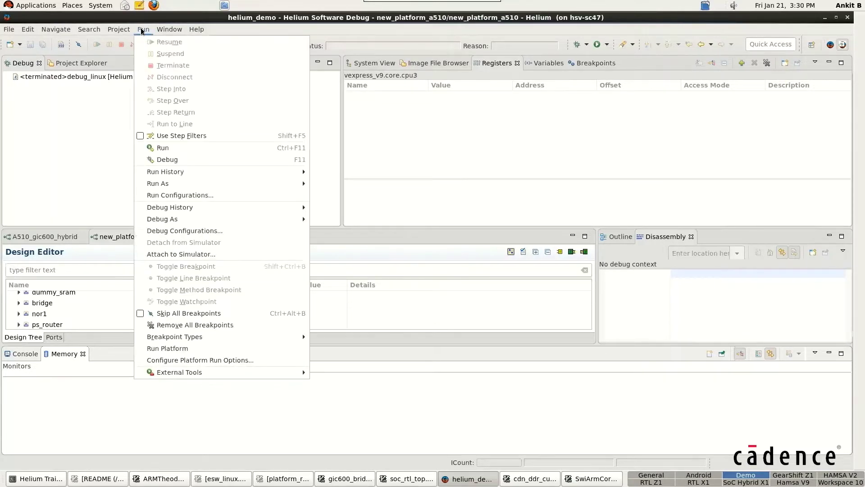